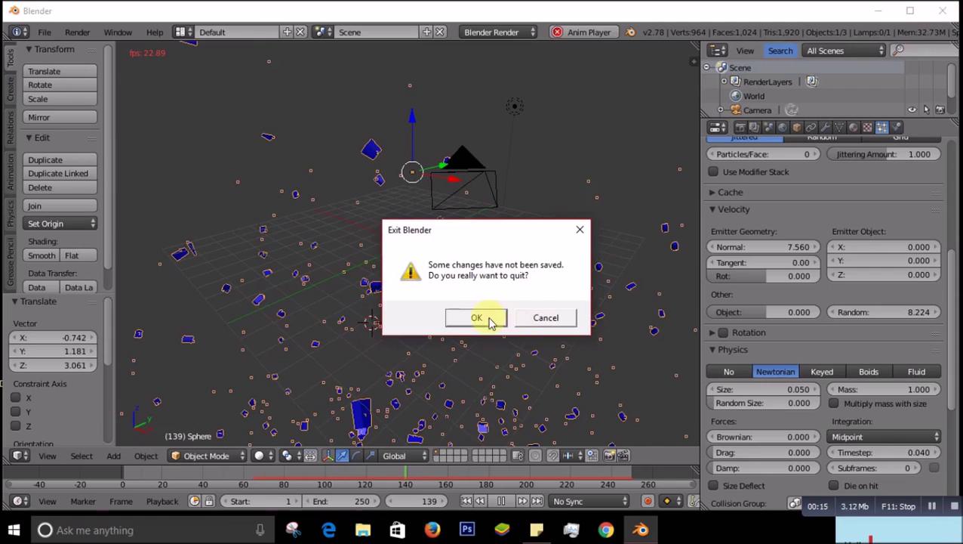
Quit the current Blender session without saving, relaunch Blender and dismiss the splash screen to start with the default scene.
{"action": "left_click", "coordinate": [490, 321]}
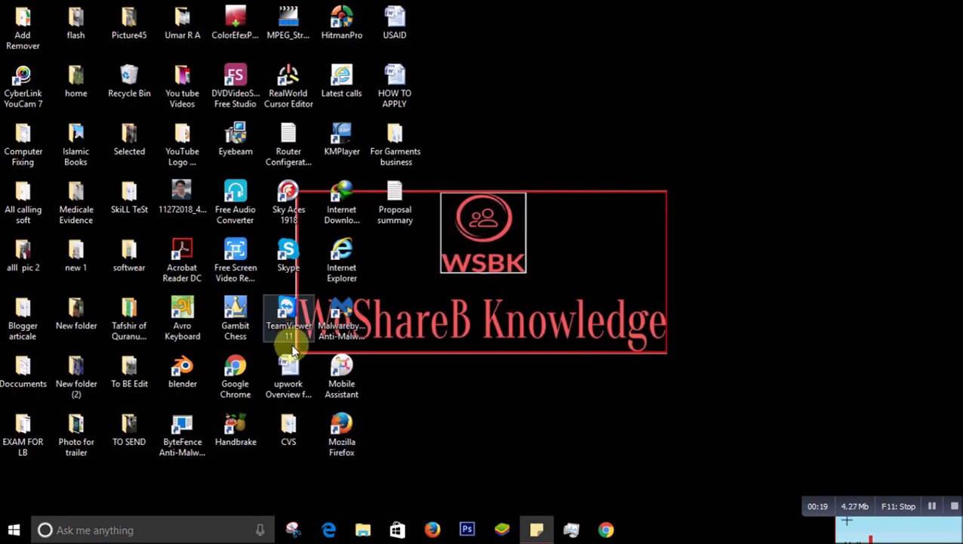
{"action": "double_click", "coordinate": [202, 370]}
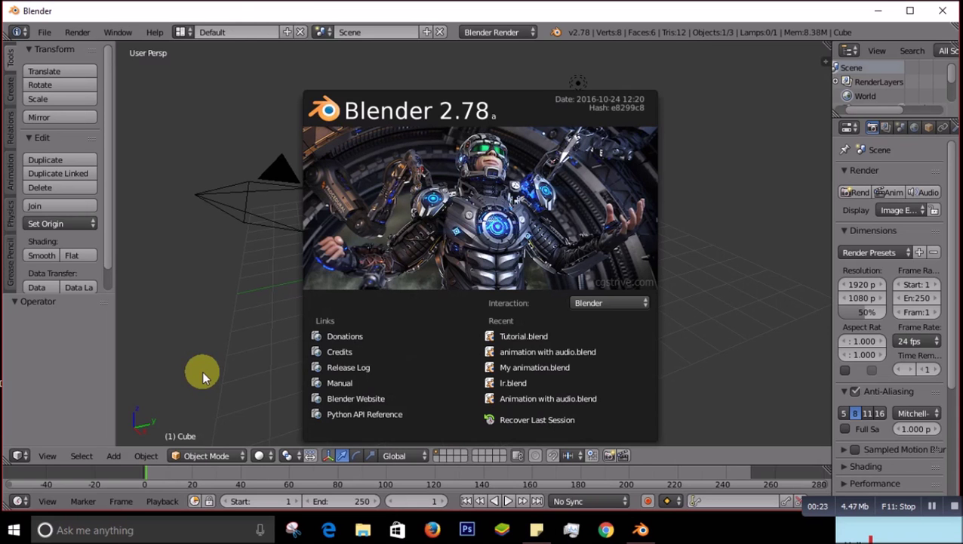
{"action": "left_click", "coordinate": [728, 93]}
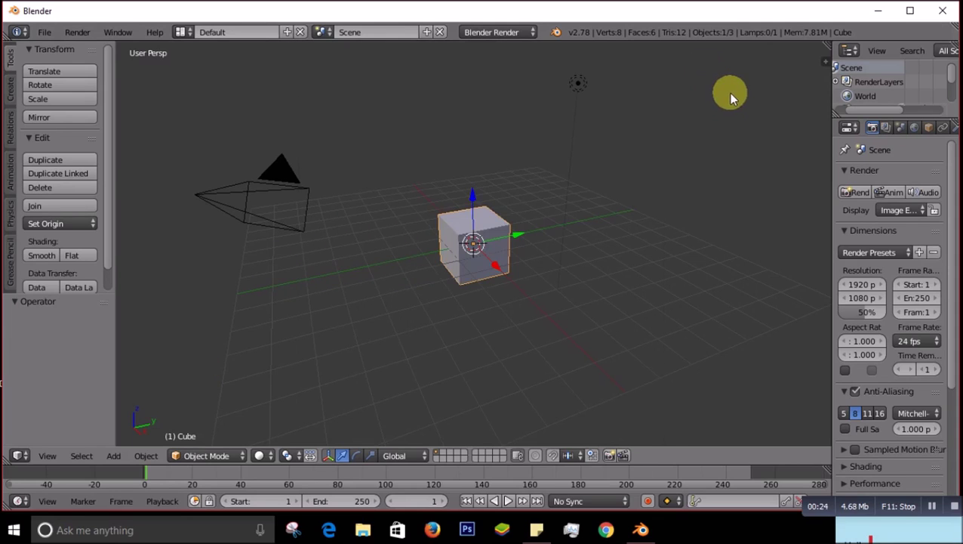
Move the default cube slightly upward and delete it from the scene.
{"action": "left_click", "coordinate": [492, 233]}
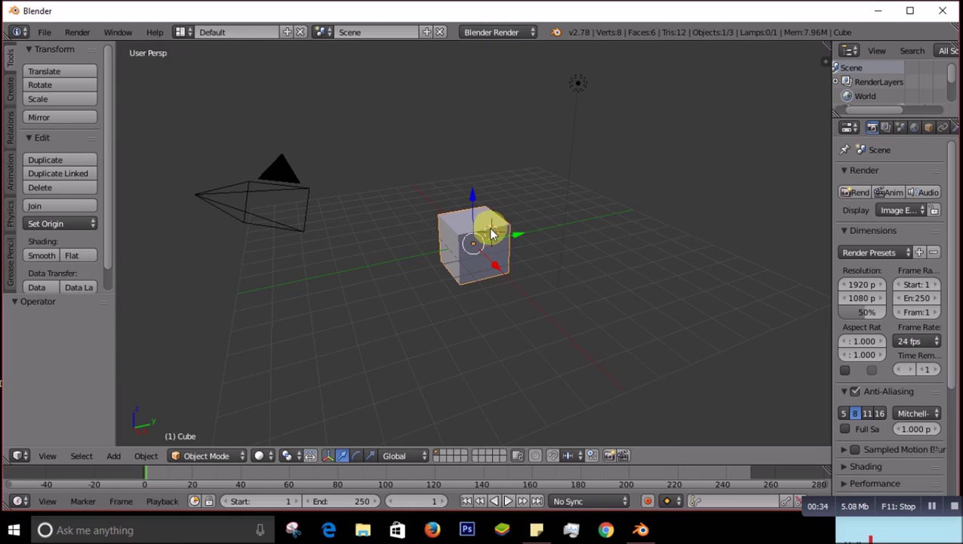
{"action": "key", "text": "g"}
{"action": "left_click", "coordinate": [492, 200]}
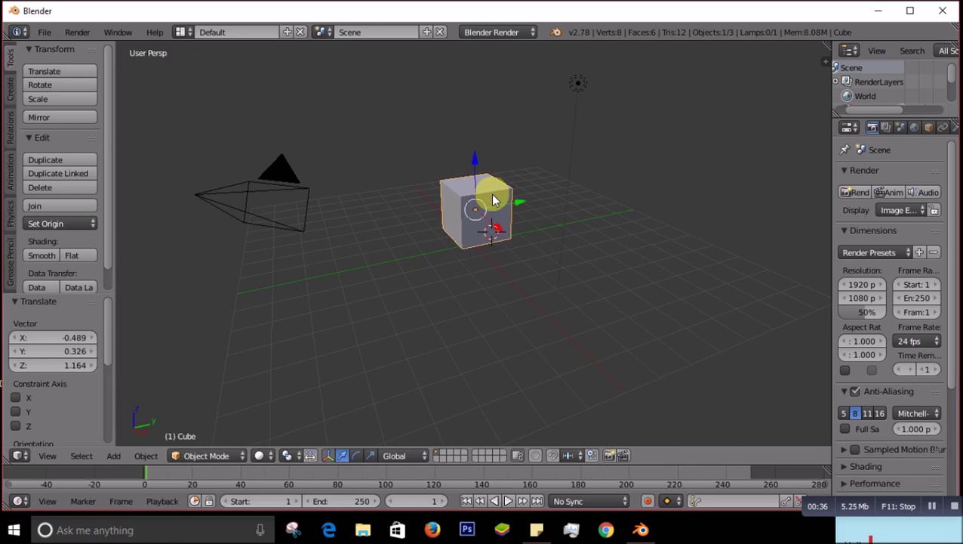
{"action": "key", "text": "x"}
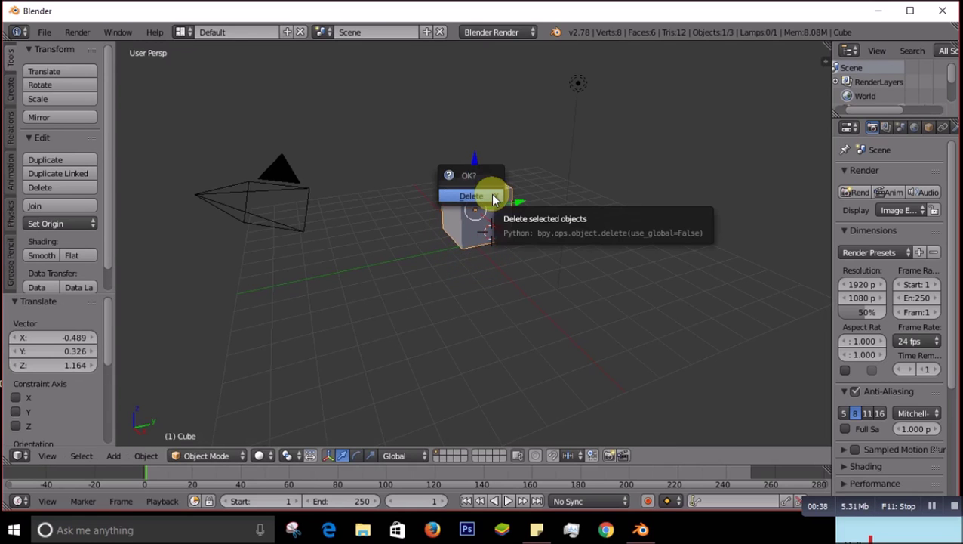
{"action": "left_click", "coordinate": [489, 193]}
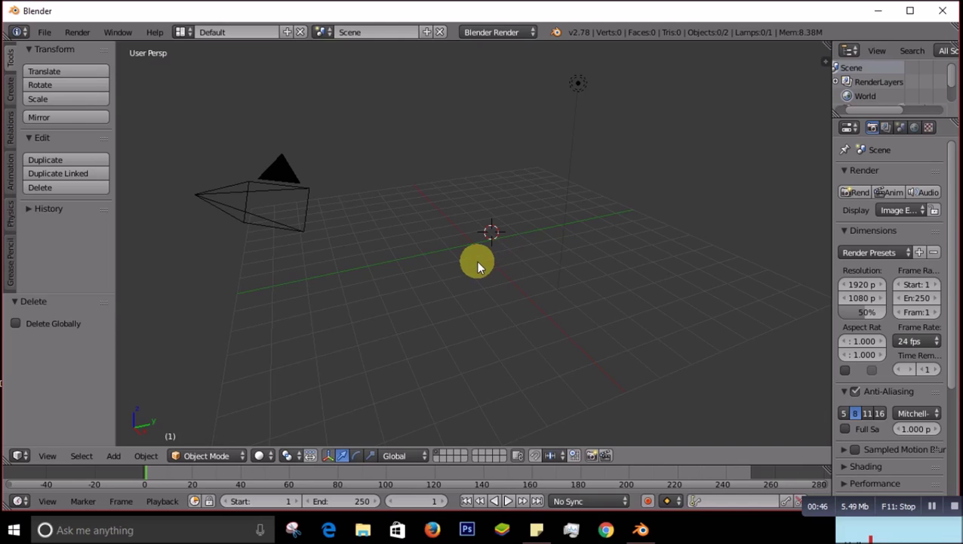
Add a UV sphere at the 3D cursor and scale it up uniformly by about 2.74.
{"action": "key", "text": "shift+a"}
{"action": "mouse_move", "coordinate": [476, 263]}
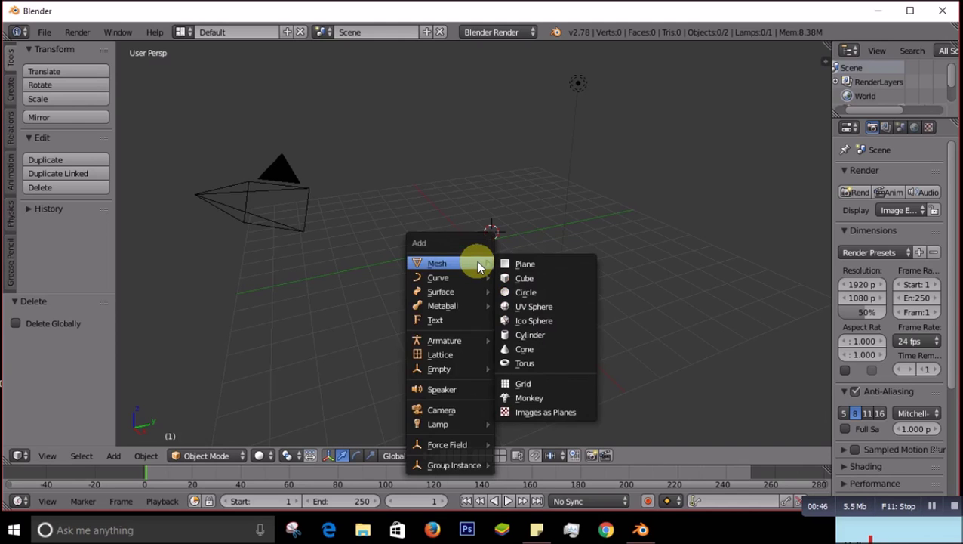
{"action": "left_click", "coordinate": [539, 308]}
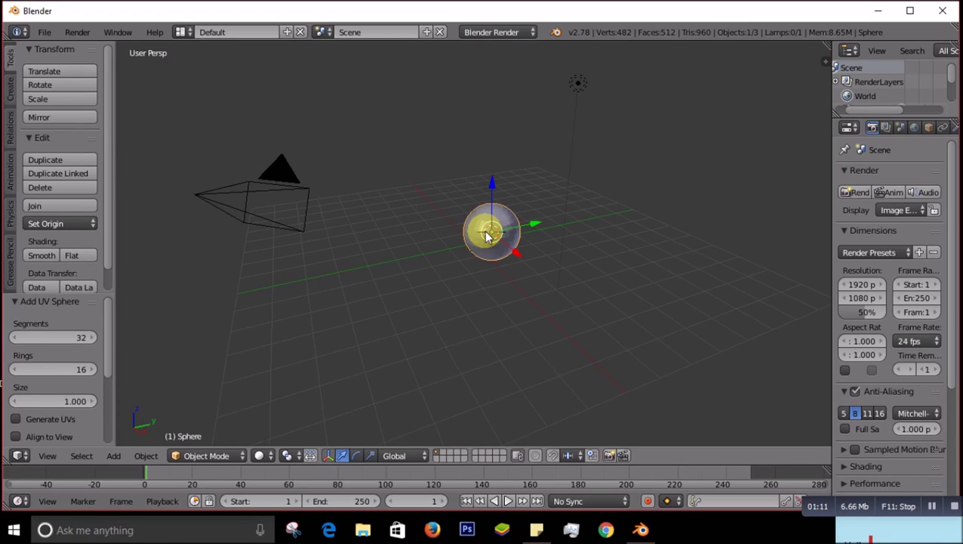
{"action": "key", "text": "s"}
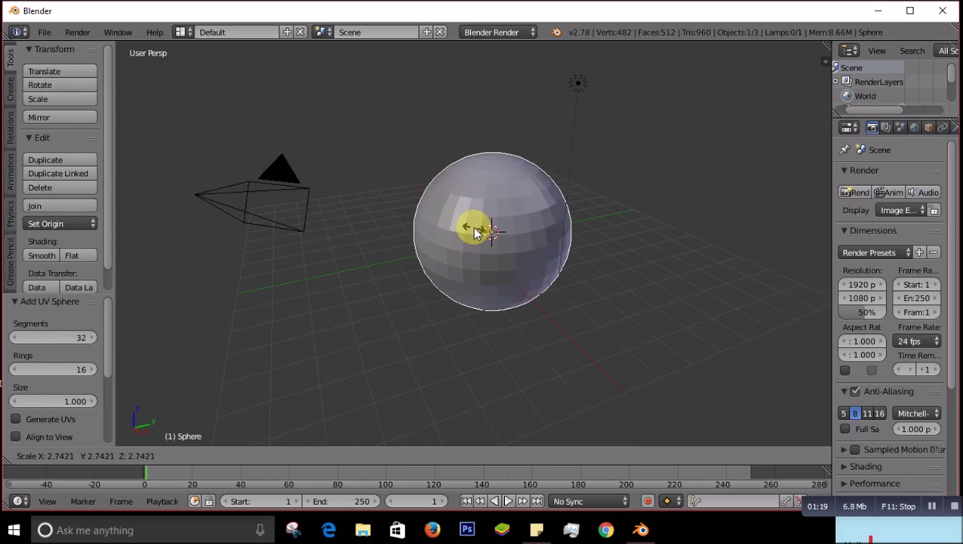
{"action": "left_click", "coordinate": [474, 230]}
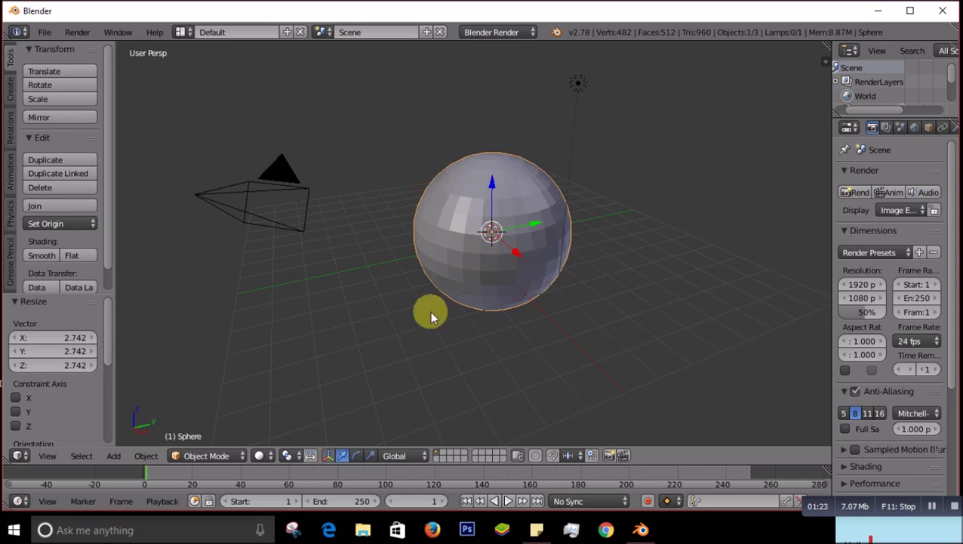
Hide the transform manipulator and add a particle system to the sphere.
{"action": "left_click", "coordinate": [311, 455]}
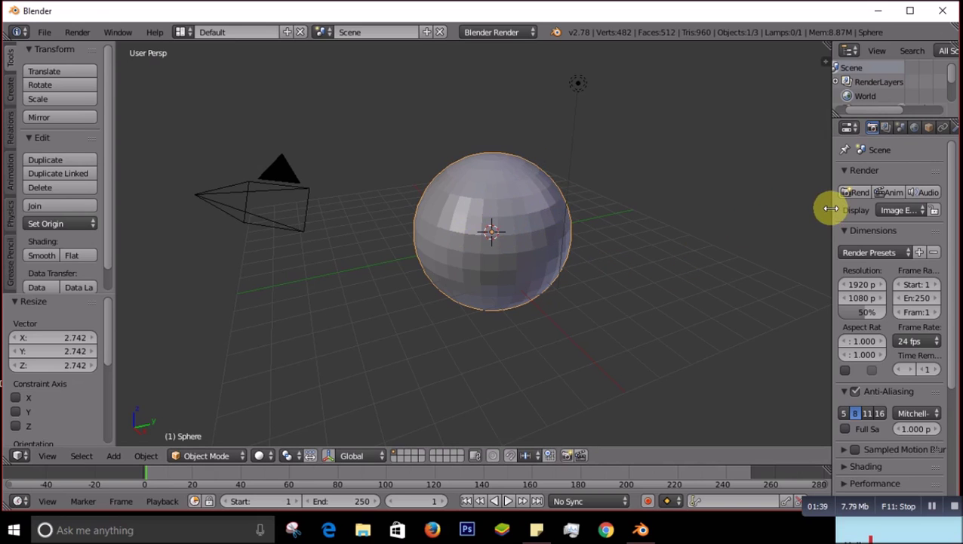
{"action": "left_click_drag", "start_coordinate": [830, 209], "coordinate": [727, 217]}
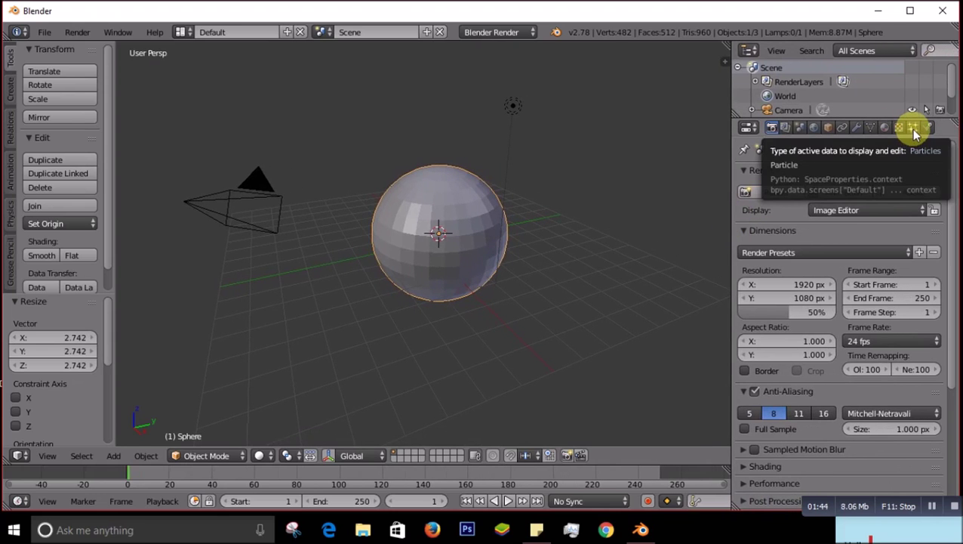
{"action": "left_click", "coordinate": [914, 128]}
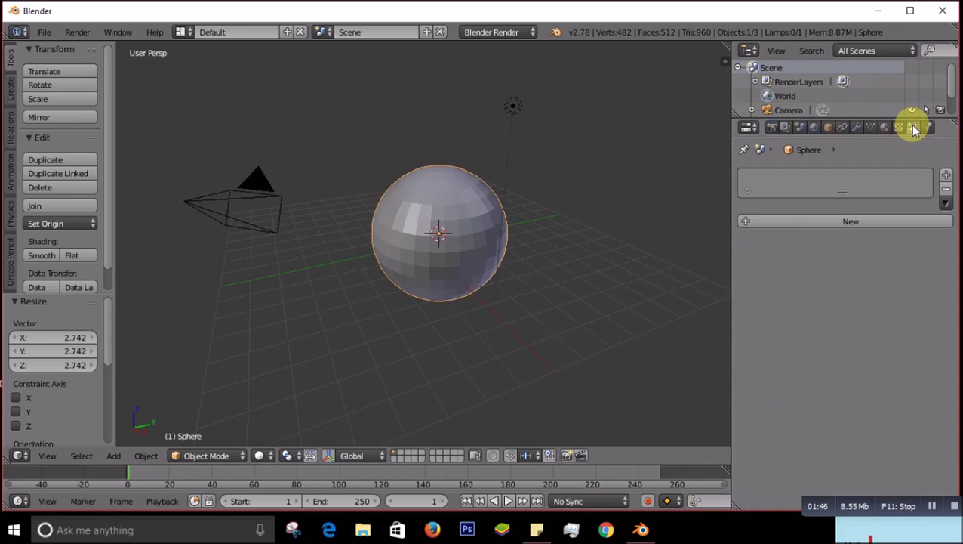
{"action": "left_click", "coordinate": [947, 176]}
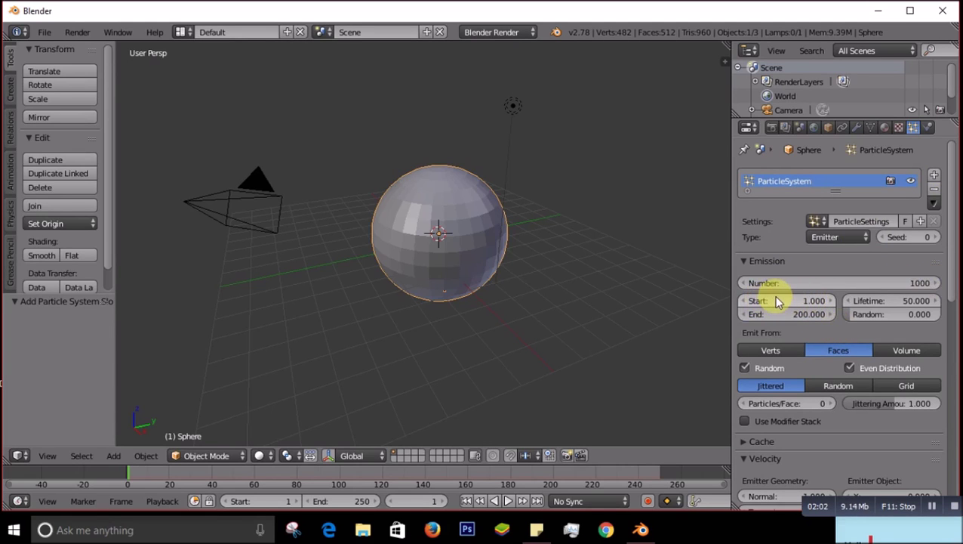
Set the particle emission to start at frame 65 and end at frame 66, with a lifetime of 520.
{"action": "left_click", "coordinate": [796, 298]}
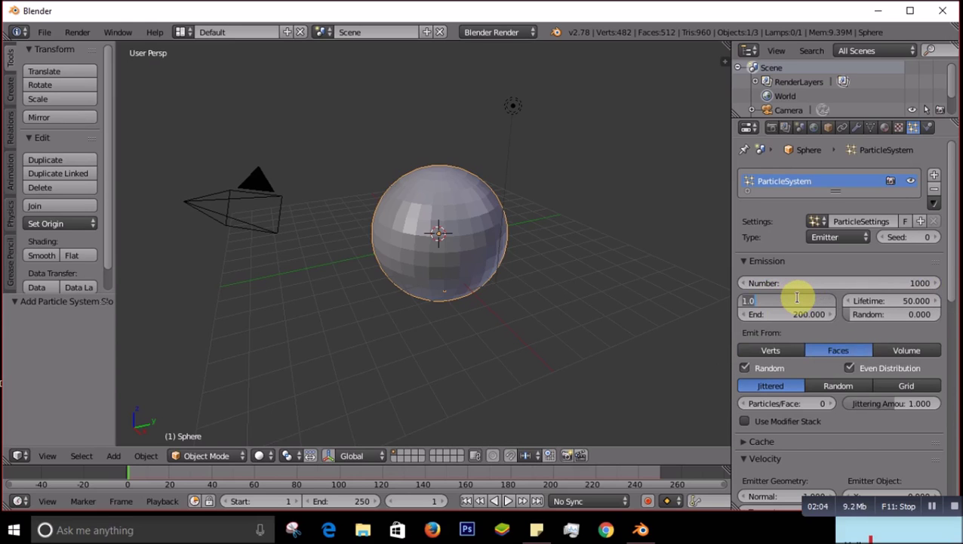
{"action": "type", "text": "65"}
{"action": "key", "text": "Return"}
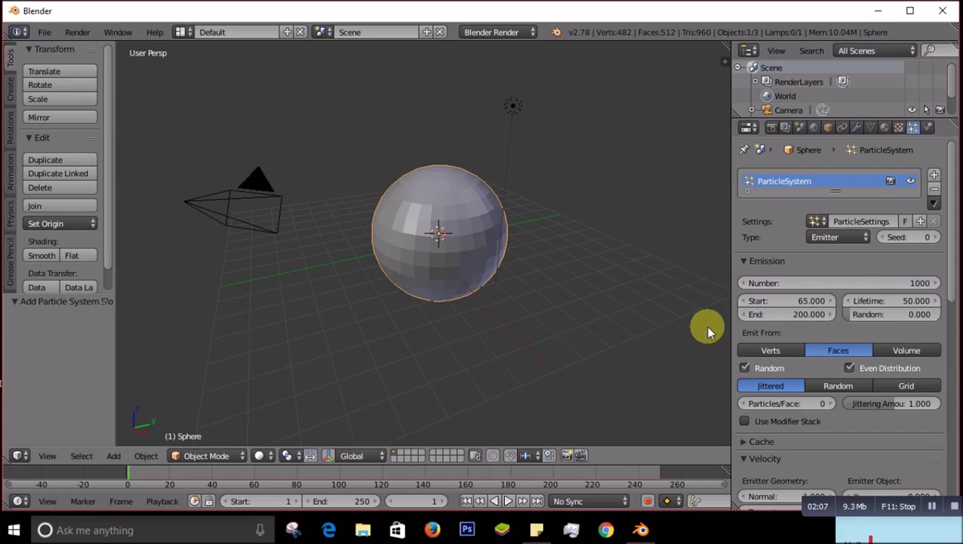
{"action": "left_click", "coordinate": [796, 314]}
{"action": "type", "text": "66"}
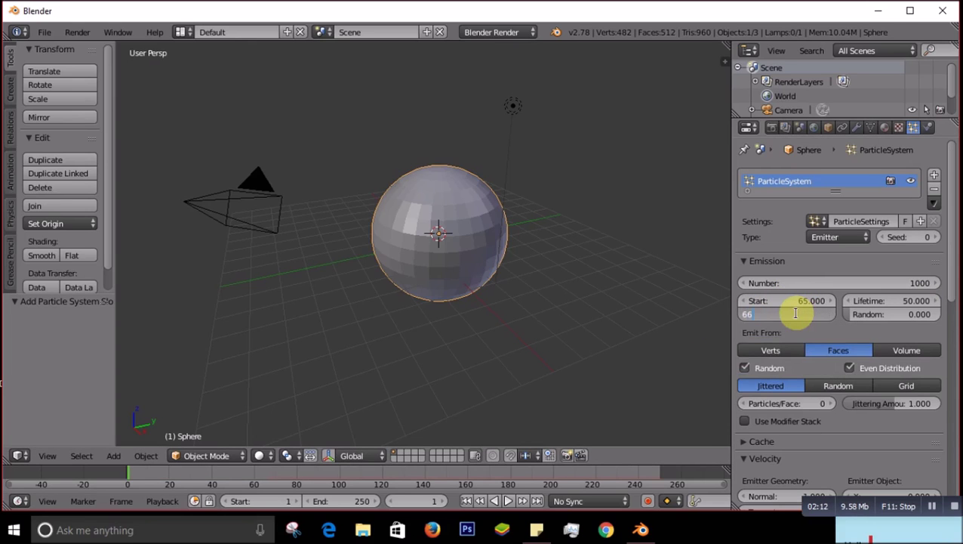
{"action": "key", "text": "Return"}
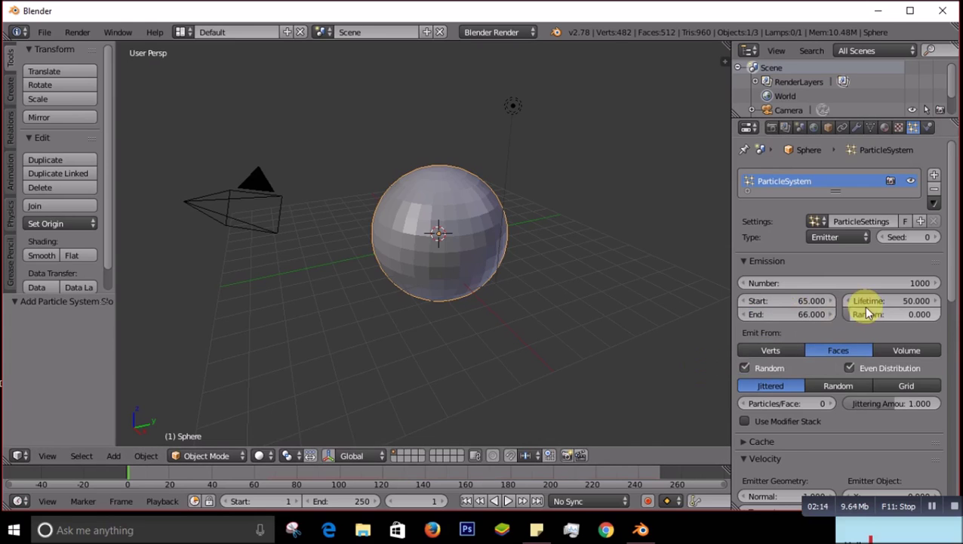
{"action": "left_click", "coordinate": [907, 300]}
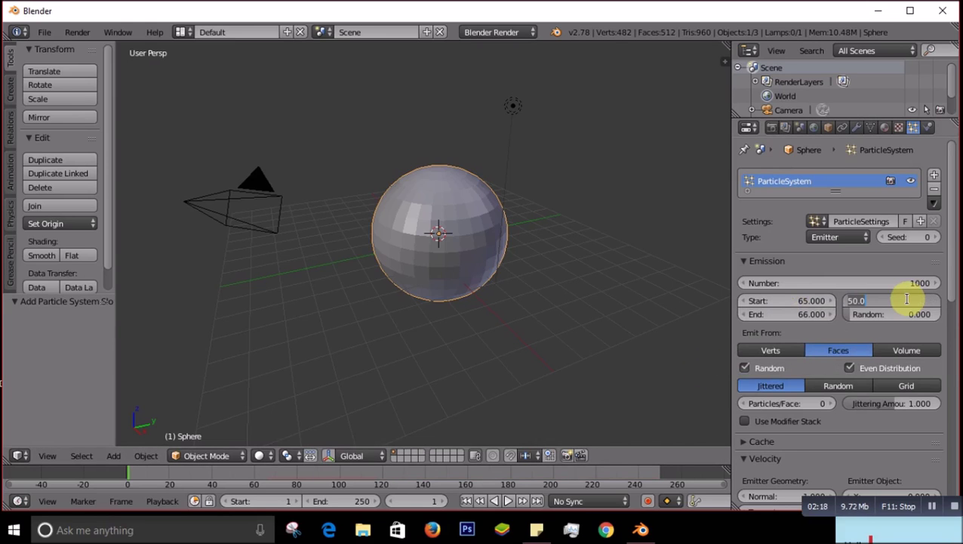
{"action": "type", "text": "520"}
{"action": "key", "text": "Return"}
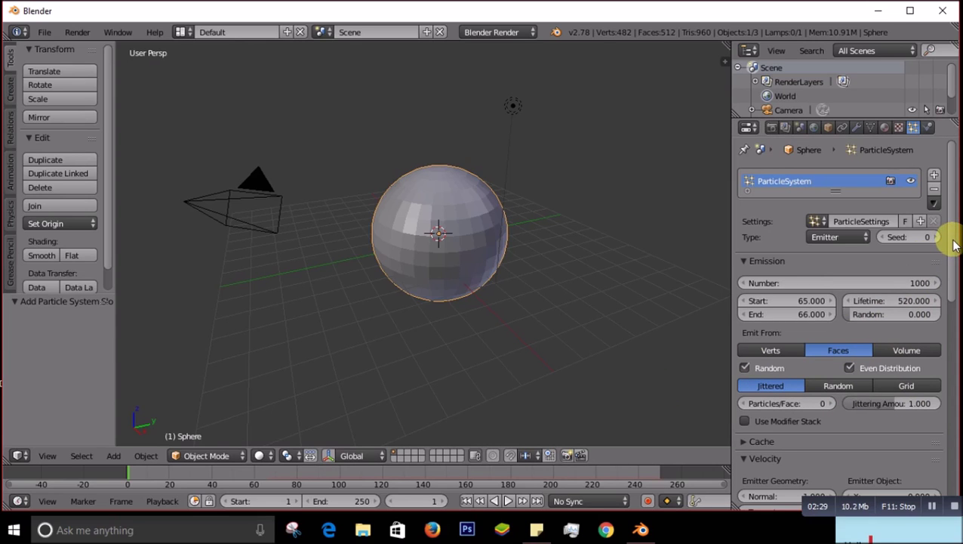
Set the Random value of the particle system's velocity to 8.224.
{"action": "left_click_drag", "start_coordinate": [953, 238], "coordinate": [949, 333]}
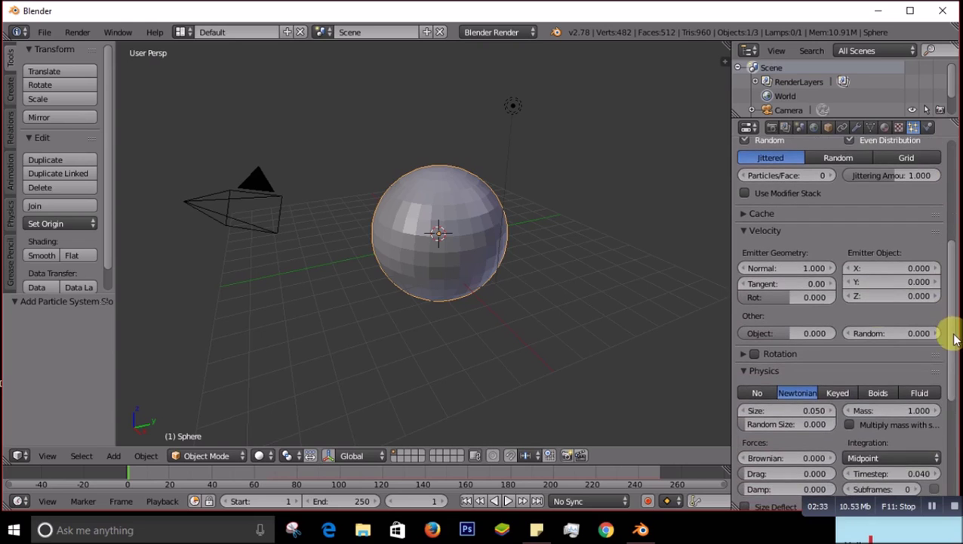
{"action": "left_click", "coordinate": [890, 333]}
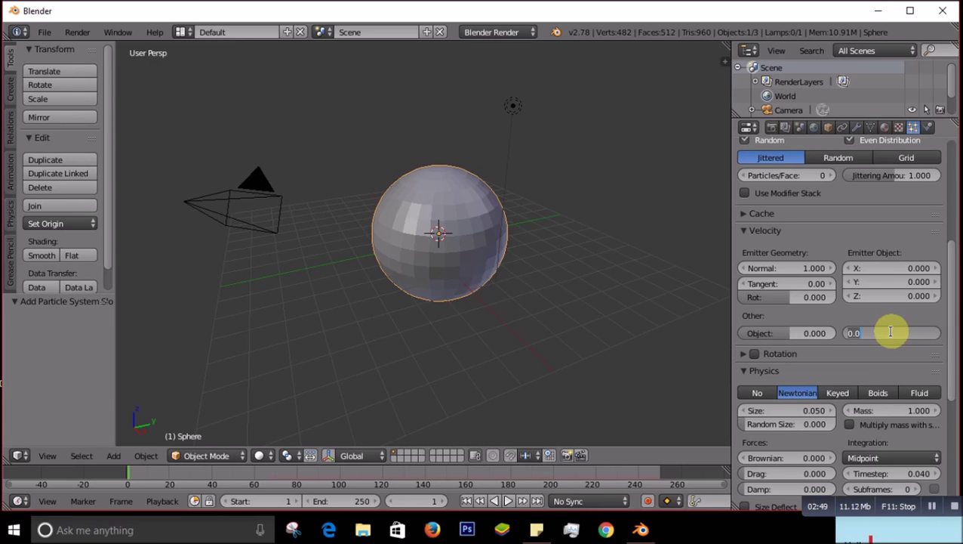
{"action": "type", "text": "8.224"}
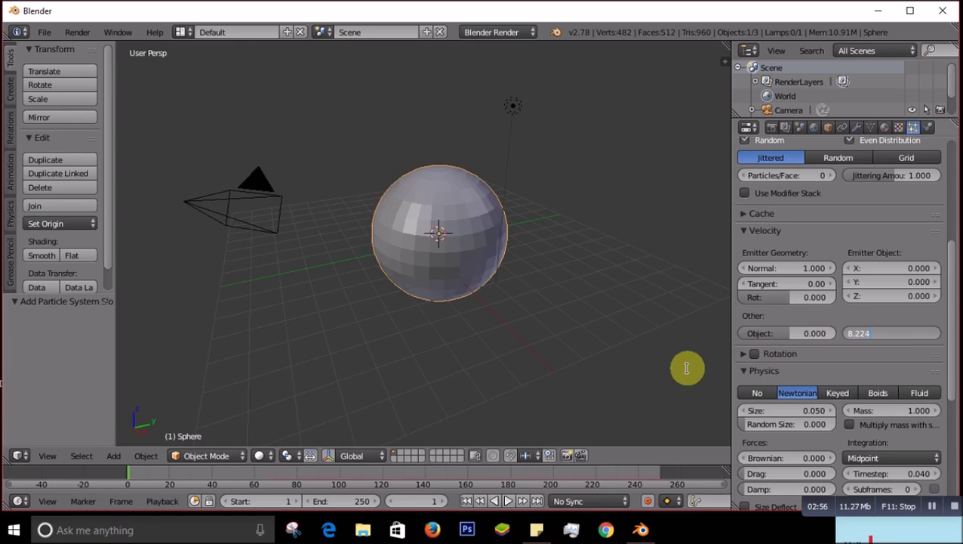
{"action": "key", "text": "Return"}
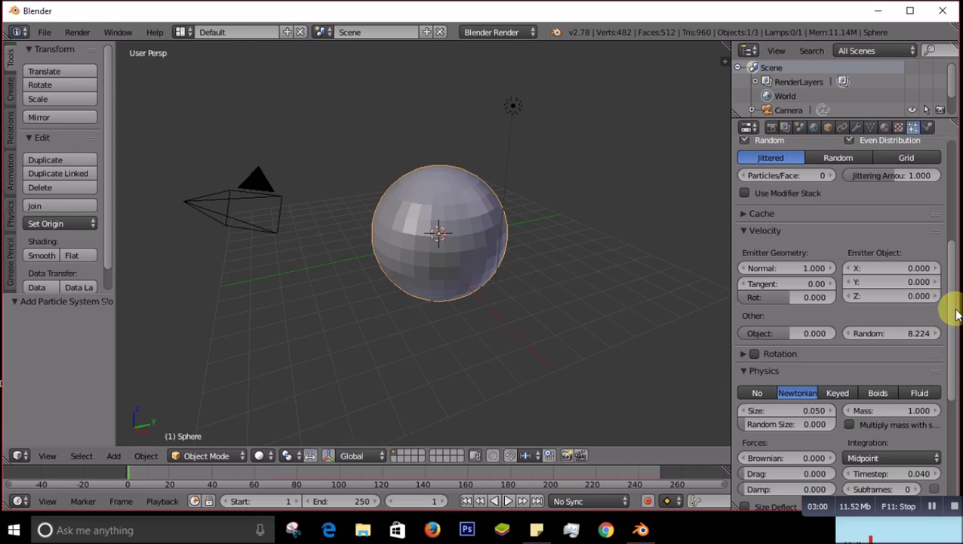
Give the sphere a new material with a blue diffuse color and move the sphere up by about 1.57 in Z.
{"action": "left_click_drag", "start_coordinate": [956, 315], "coordinate": [946, 208]}
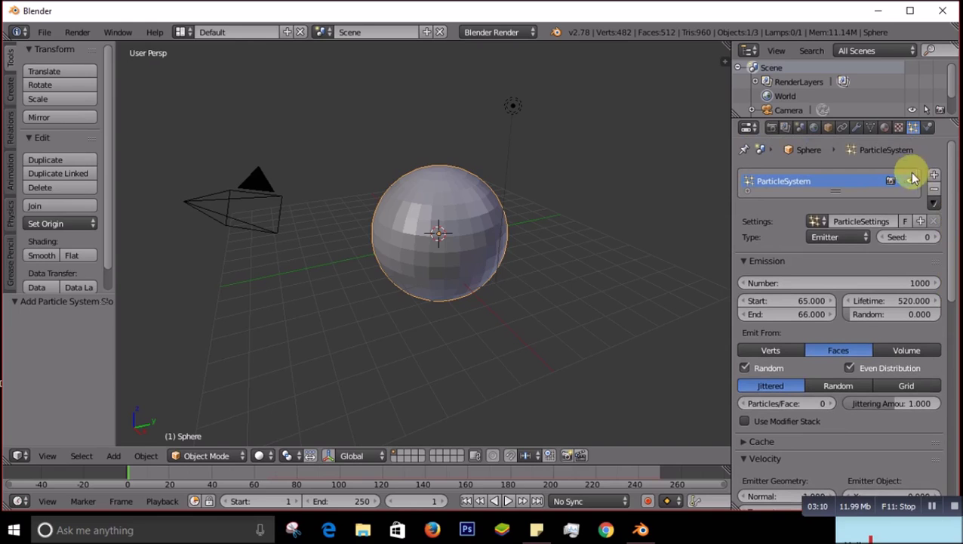
{"action": "left_click", "coordinate": [885, 128]}
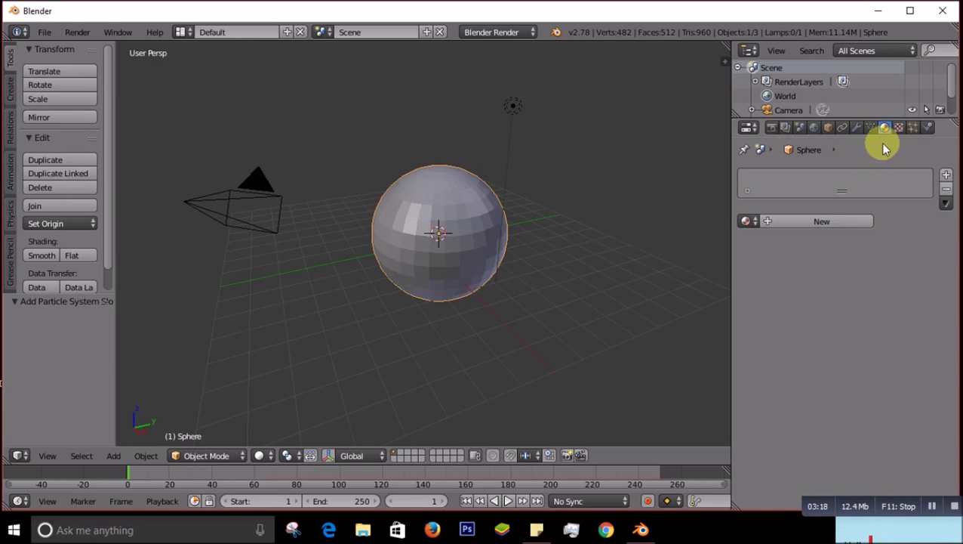
{"action": "left_click", "coordinate": [814, 225]}
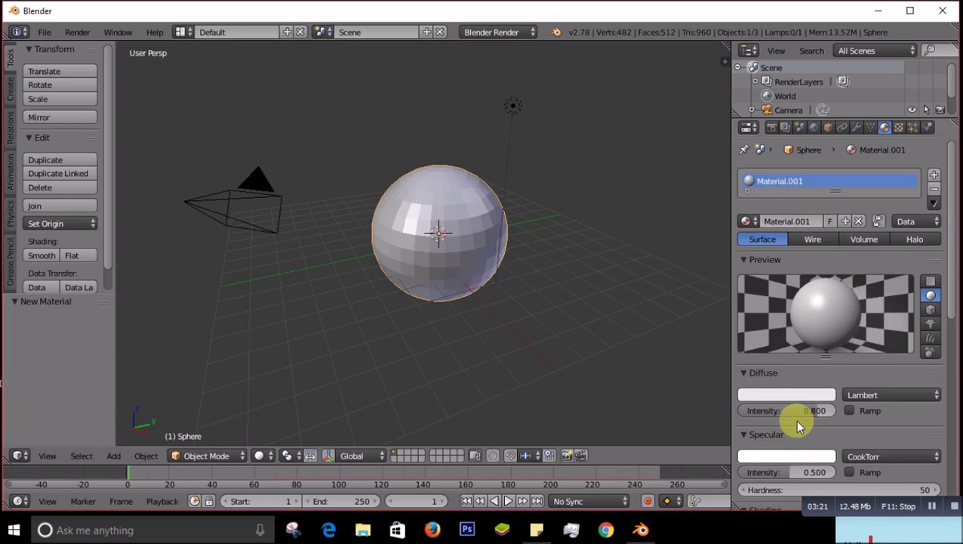
{"action": "left_click", "coordinate": [791, 396]}
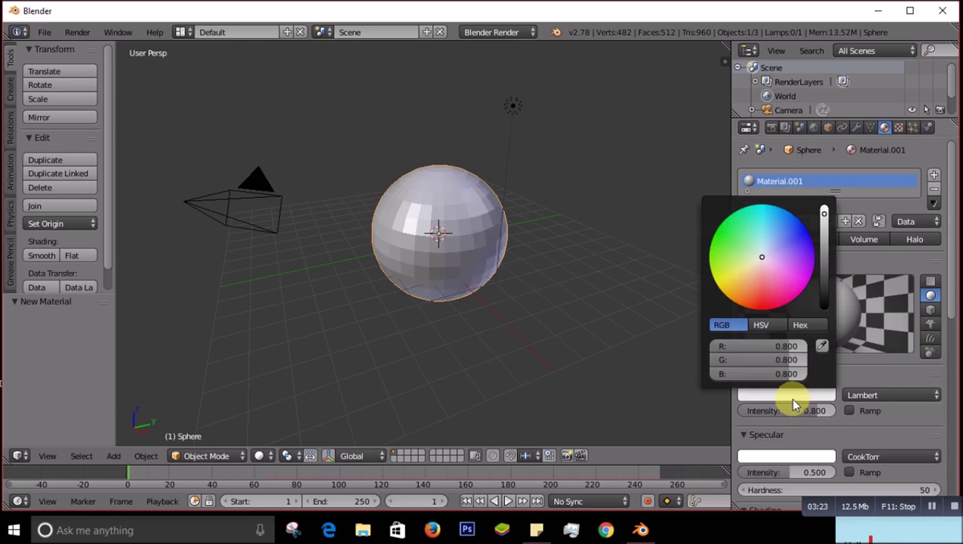
{"action": "left_click", "coordinate": [770, 297]}
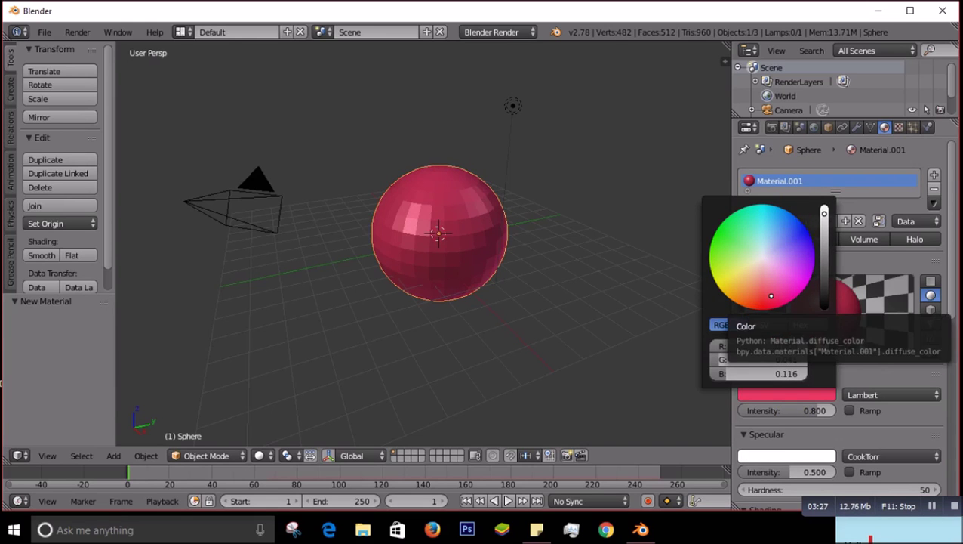
{"action": "left_click", "coordinate": [798, 236]}
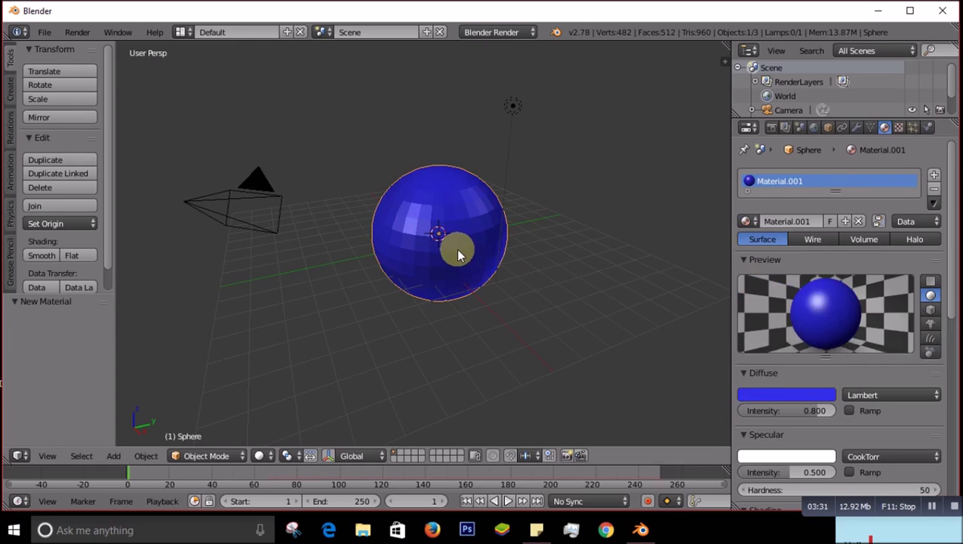
{"action": "key", "text": "g"}
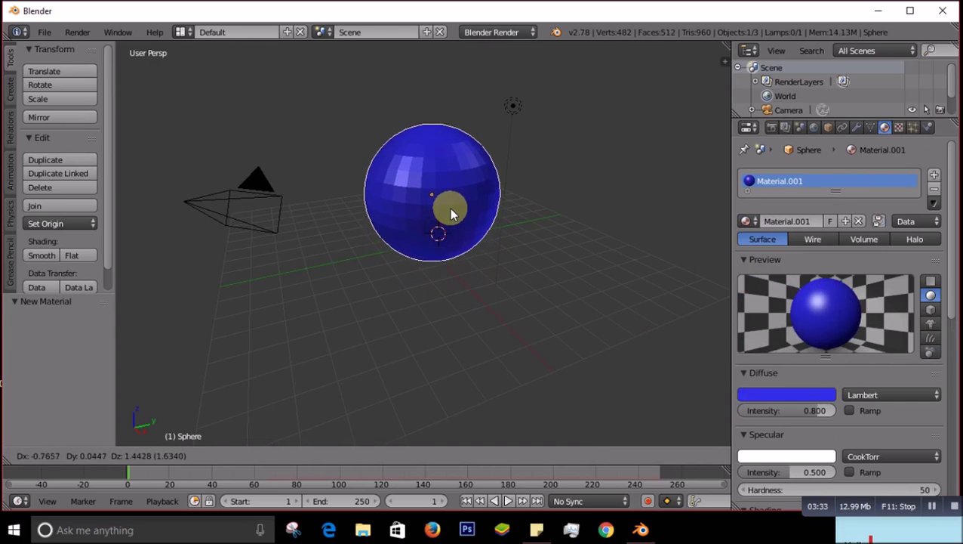
{"action": "left_click", "coordinate": [450, 206]}
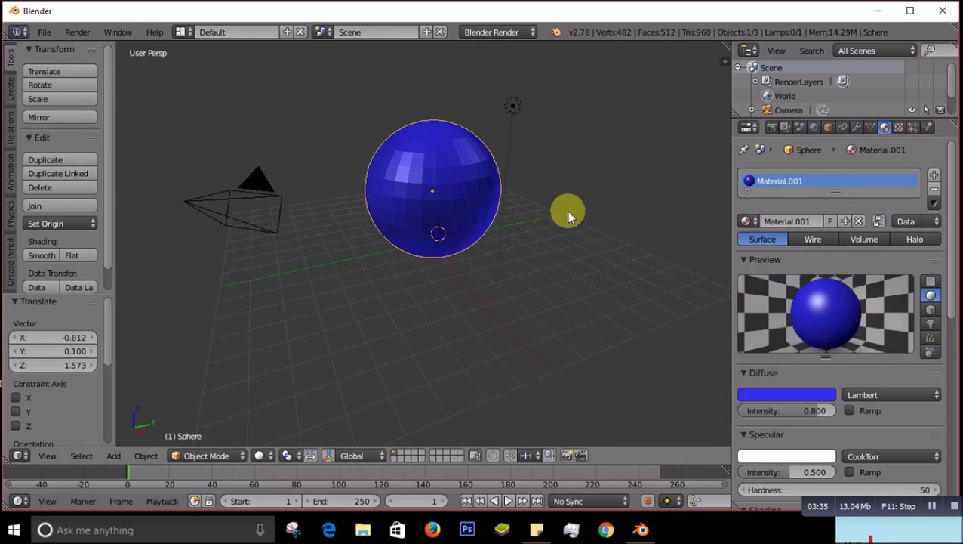
Add an Explode modifier and a Solidify modifier to the sphere.
{"action": "left_click", "coordinate": [858, 130]}
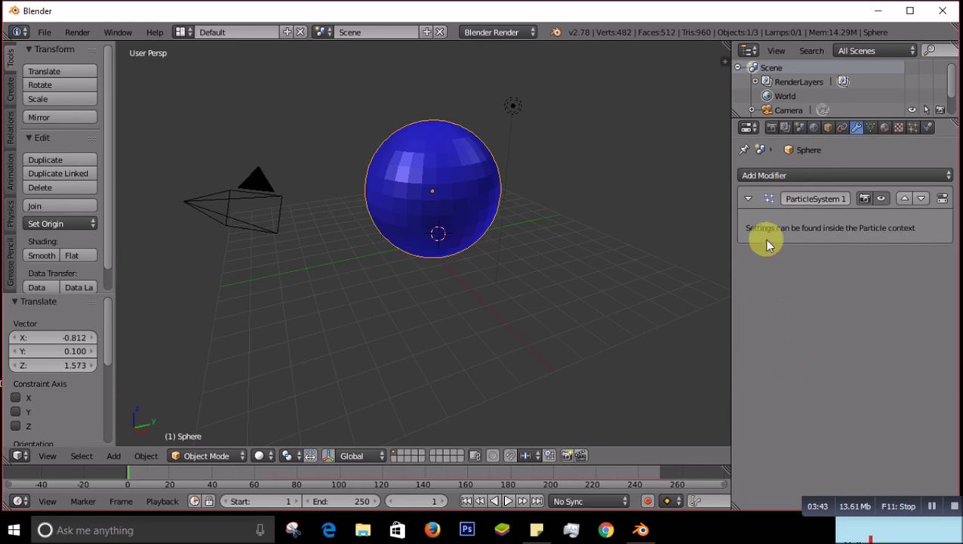
{"action": "left_click", "coordinate": [770, 177]}
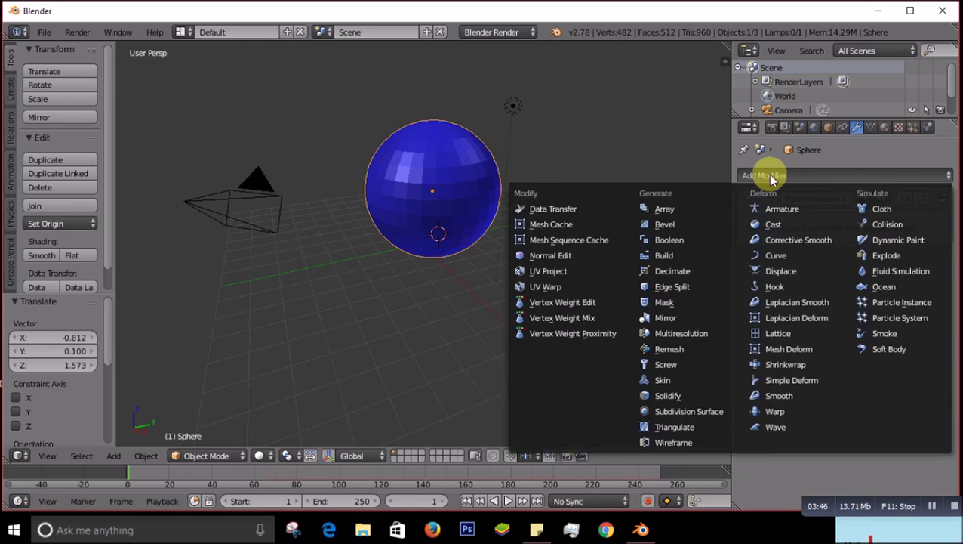
{"action": "left_click", "coordinate": [884, 257]}
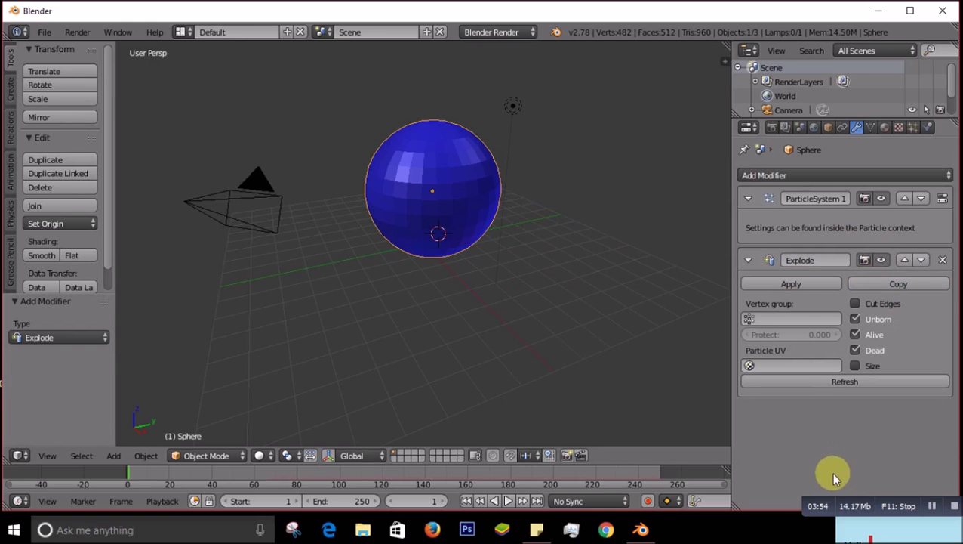
{"action": "left_click", "coordinate": [767, 176]}
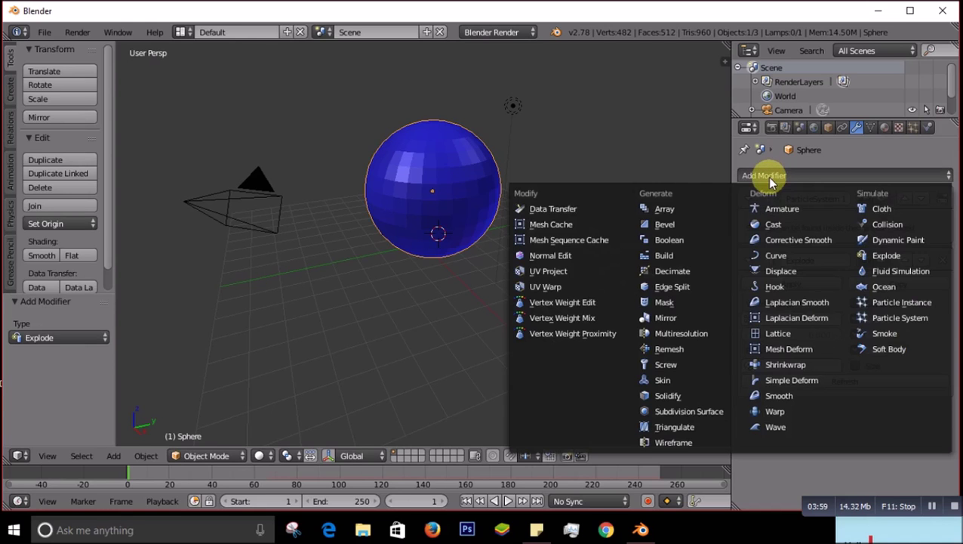
{"action": "left_click", "coordinate": [665, 395]}
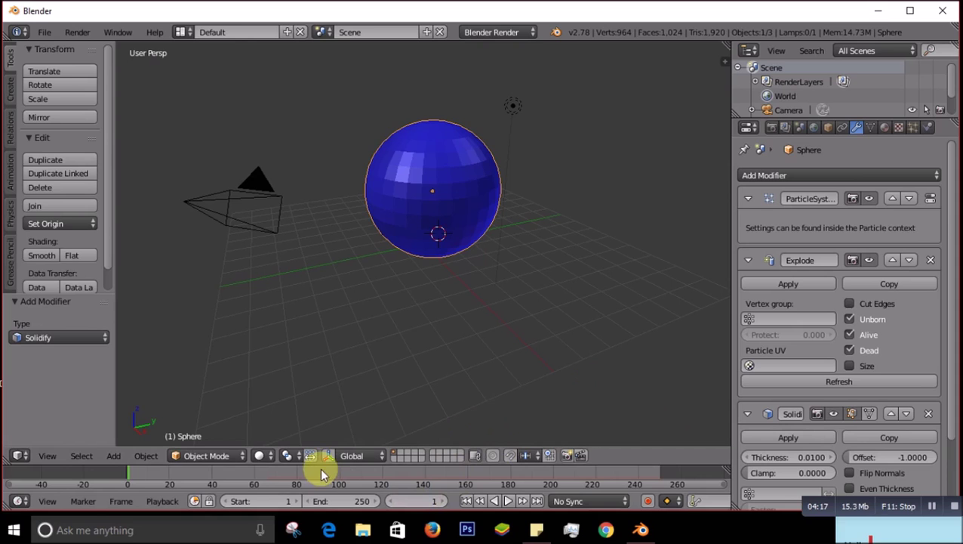
Play the animation from frame 53, replay the burst from about frame 62, and pause it at frame 104.
{"action": "left_click", "coordinate": [239, 469]}
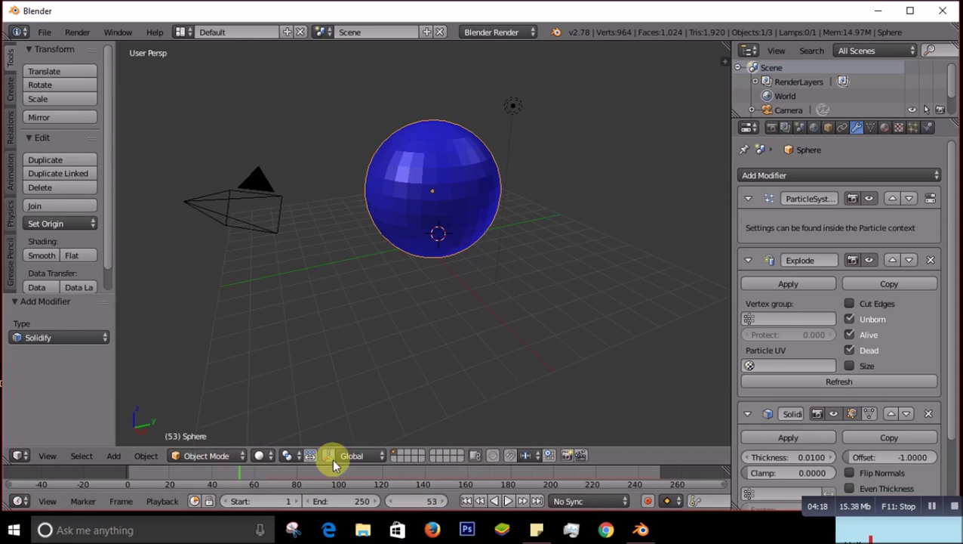
{"action": "left_click", "coordinate": [509, 501]}
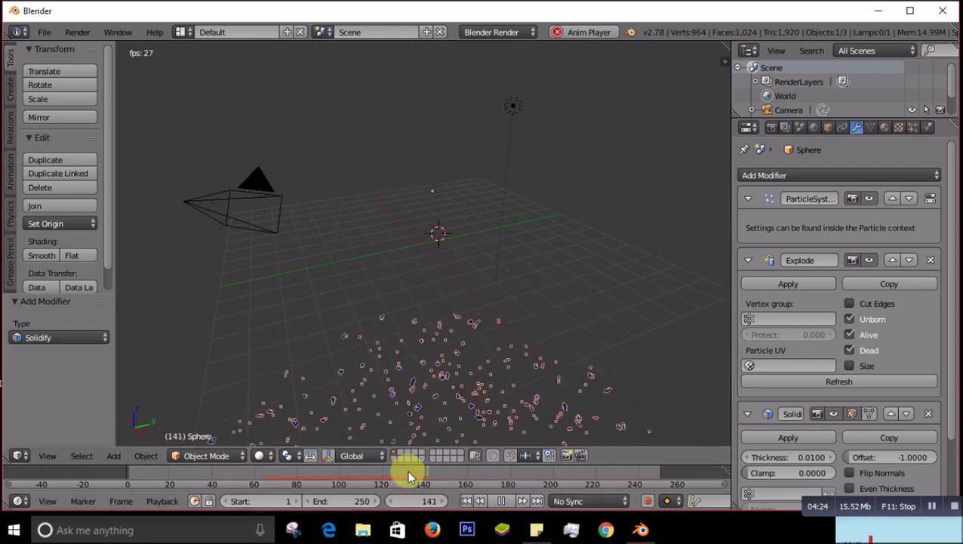
{"action": "left_click", "coordinate": [259, 474]}
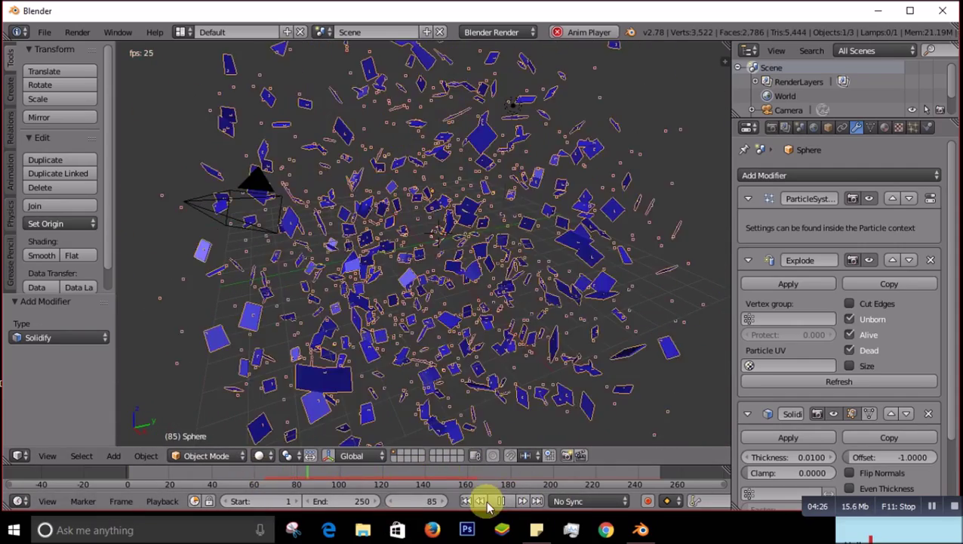
{"action": "left_click", "coordinate": [501, 501]}
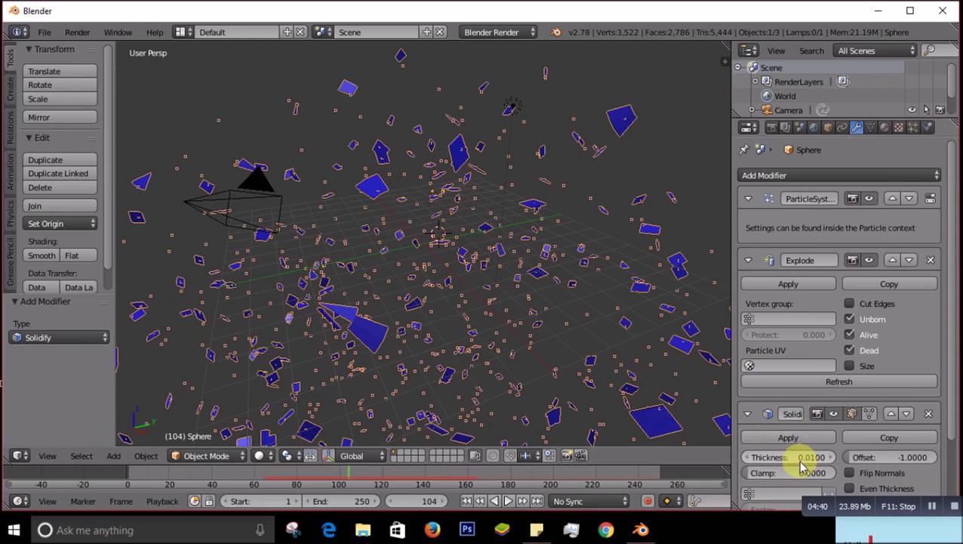
Set the Solidify modifier's thickness to 0.1020 and enable Cut Edges in the Explode modifier.
{"action": "mouse_move", "coordinate": [795, 466]}
{"action": "left_mouse_down"}
{"action": "mouse_move", "coordinate": [831, 466]}
{"action": "mouse_move", "coordinate": [786, 464]}
{"action": "left_mouse_up"}
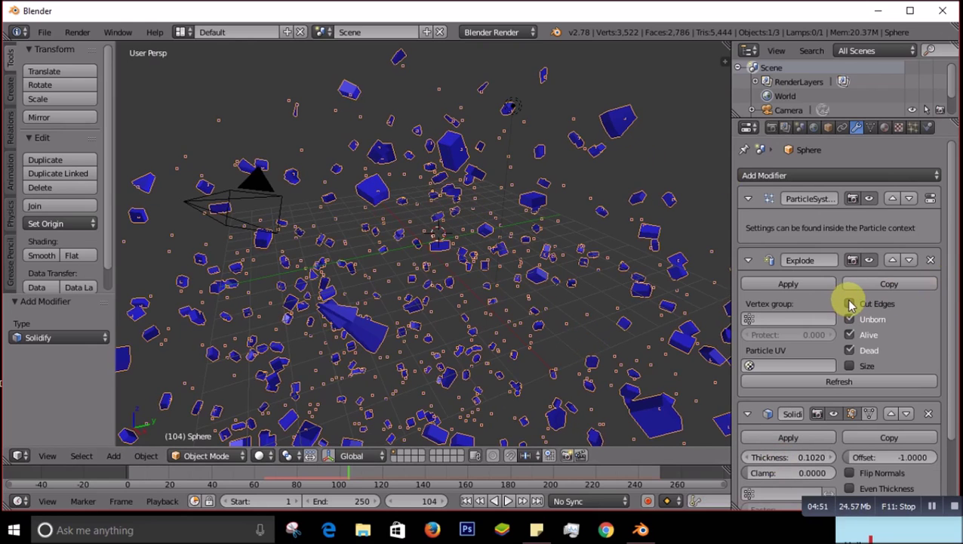
{"action": "left_click", "coordinate": [850, 303]}
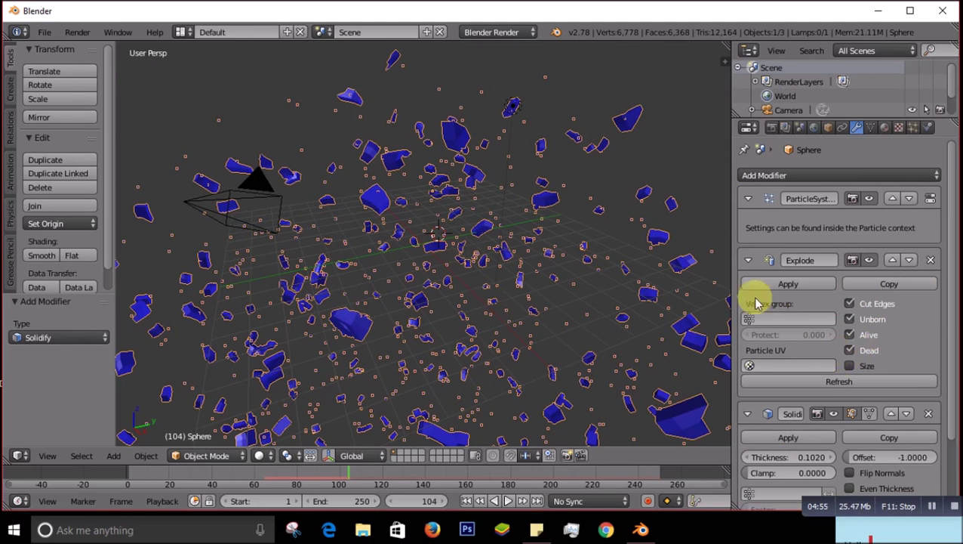
Play the animation from frame 55 to review the thickened fragments, and pause it at frame 90.
{"action": "left_click", "coordinate": [244, 480]}
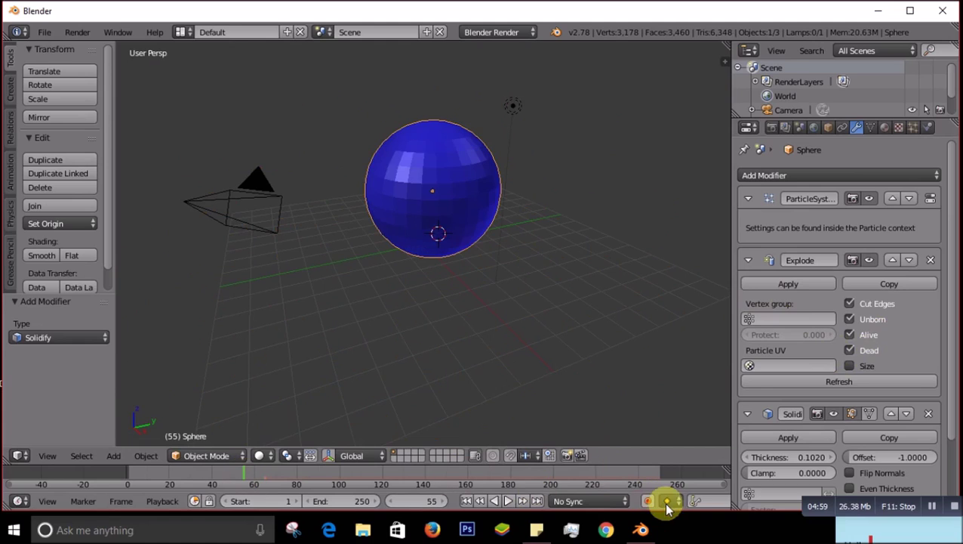
{"action": "left_click", "coordinate": [507, 501]}
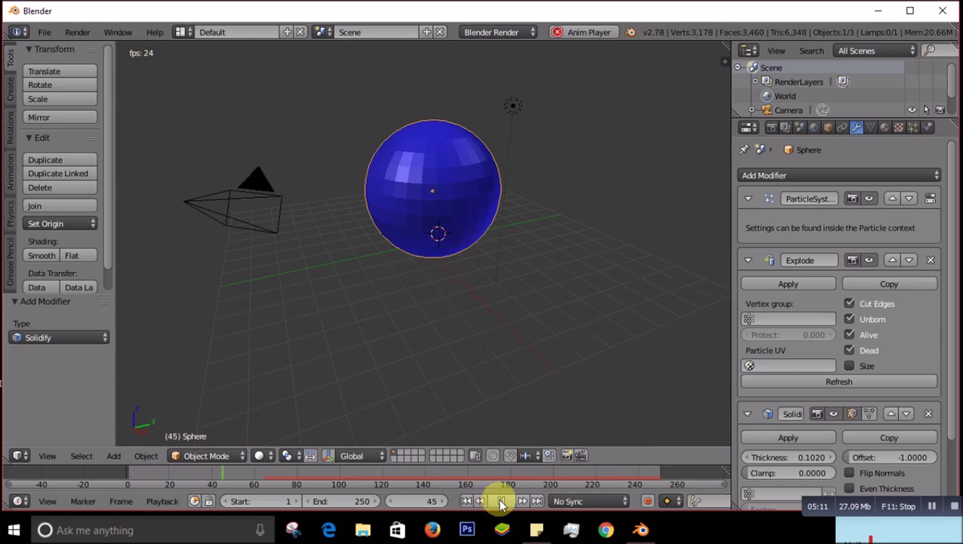
{"action": "left_click", "coordinate": [503, 502]}
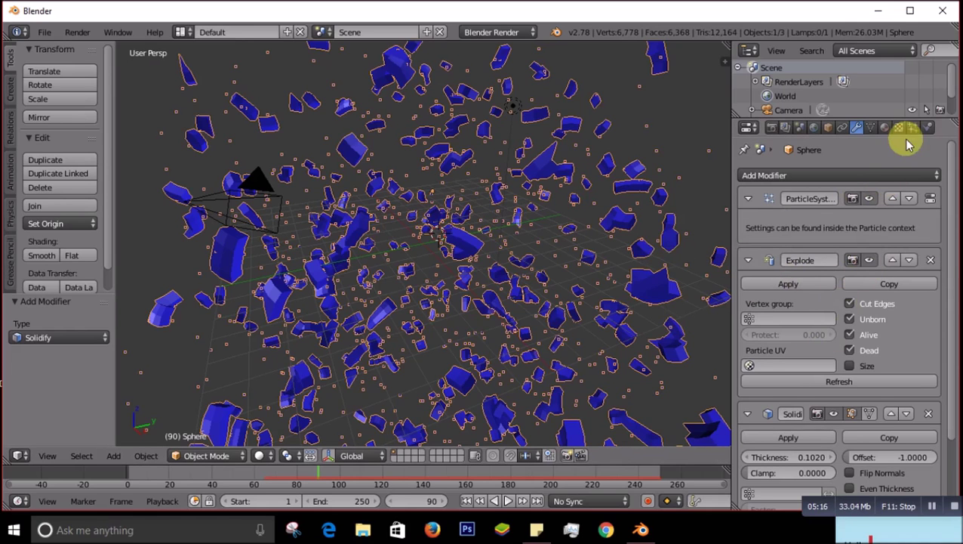
Set the Normal emitter geometry velocity of the sphere's particle system to 10.
{"action": "left_click", "coordinate": [914, 128]}
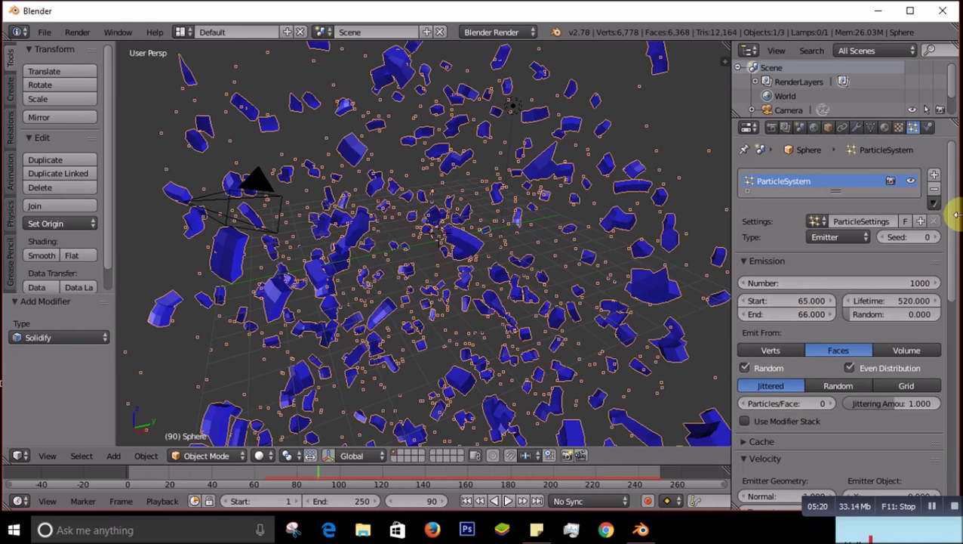
{"action": "left_click_drag", "start_coordinate": [946, 235], "coordinate": [950, 290]}
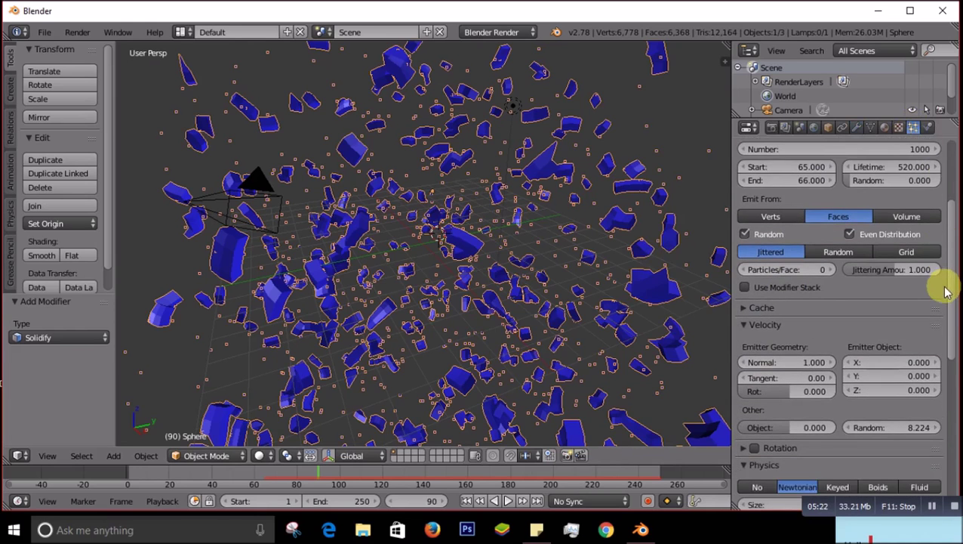
{"action": "scroll", "coordinate": [947, 290], "scroll_direction": "down", "scroll_amount": 2}
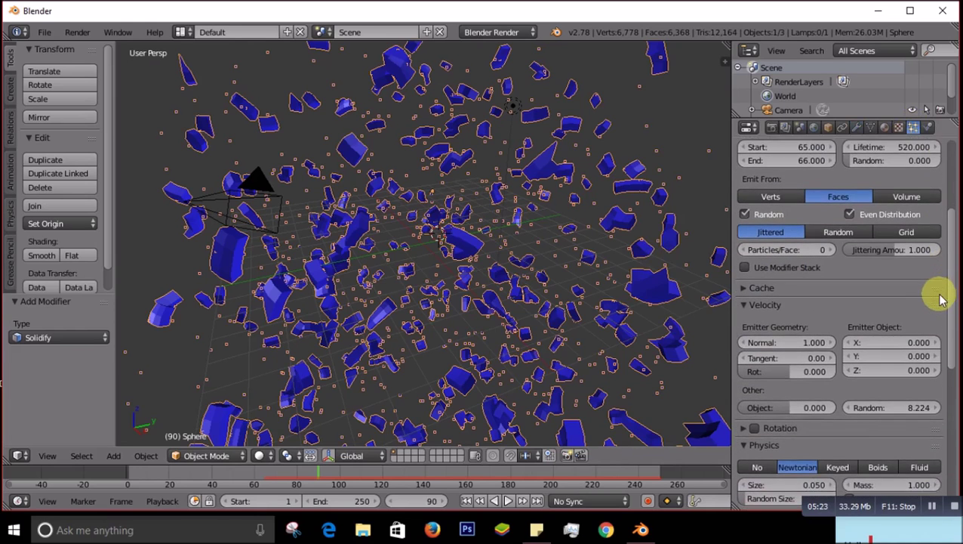
{"action": "left_click", "coordinate": [800, 336]}
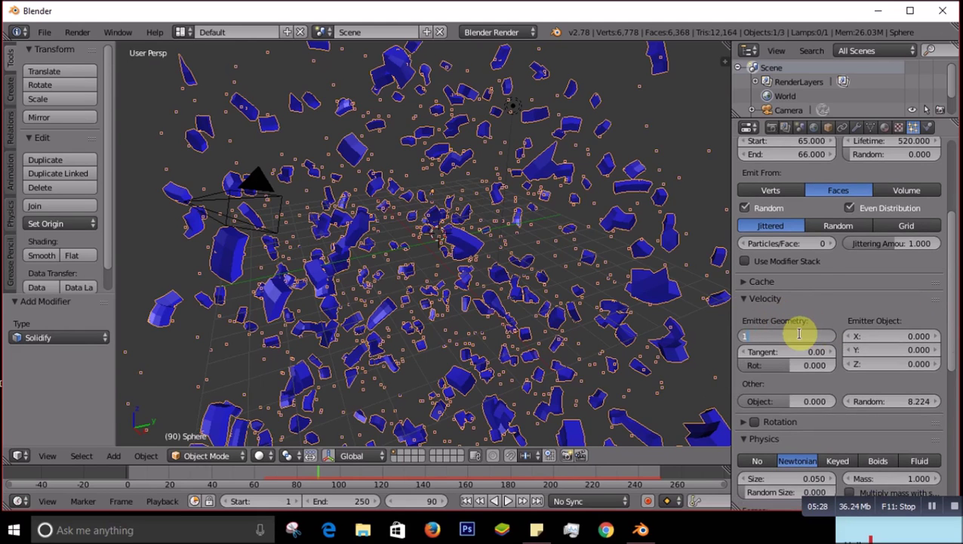
{"action": "type", "text": "10"}
{"action": "key", "text": "Return"}
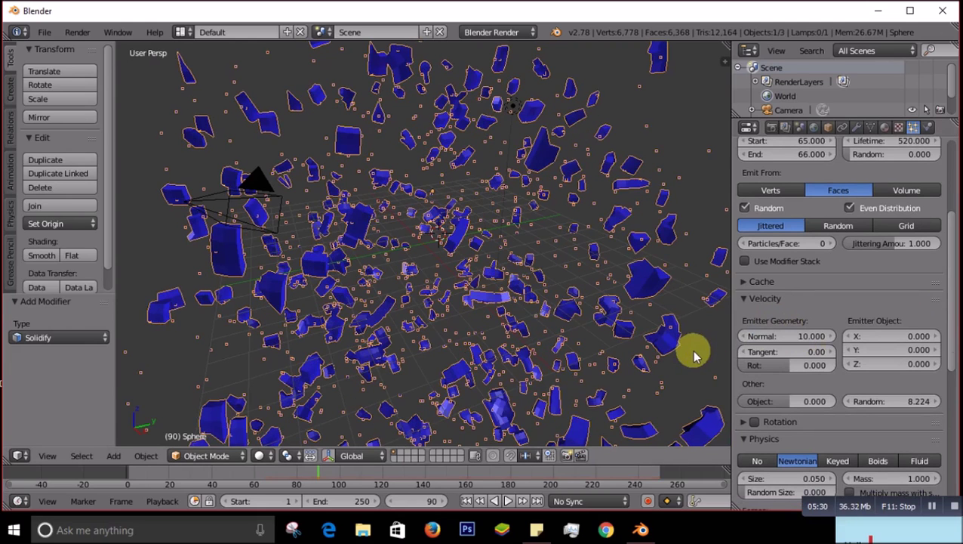
Play the animation from frame 66 to check the faster burst, pausing at frame 129 before resuming playback.
{"action": "left_click", "coordinate": [266, 472]}
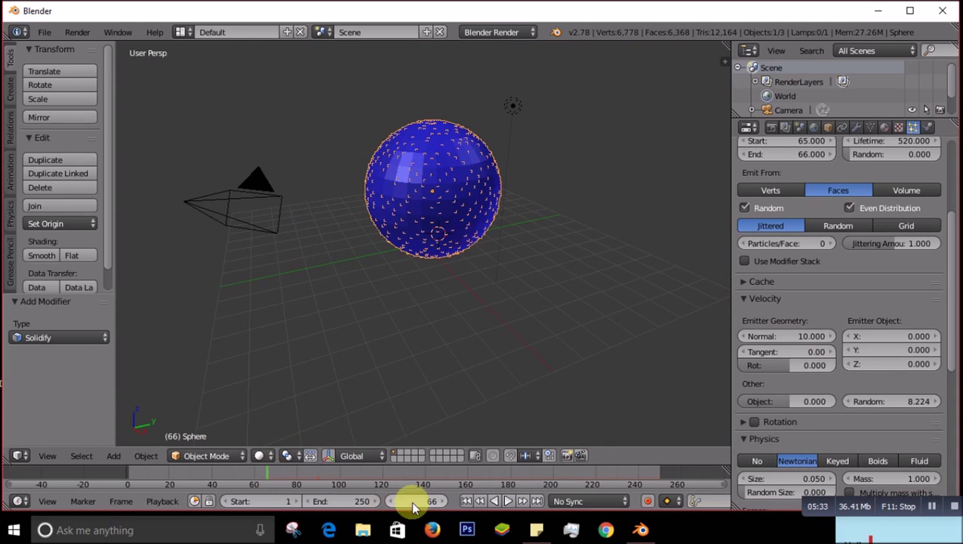
{"action": "left_click", "coordinate": [509, 500]}
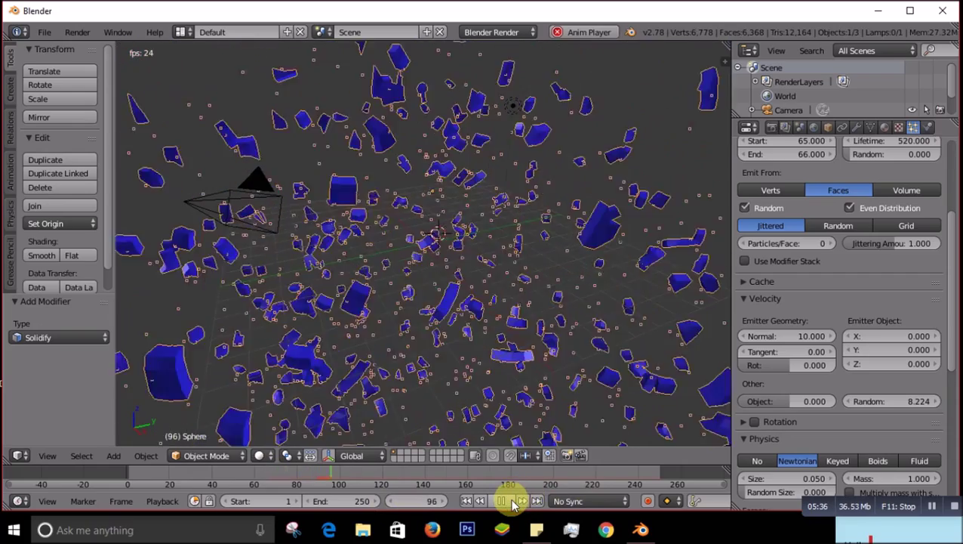
{"action": "left_click", "coordinate": [502, 501]}
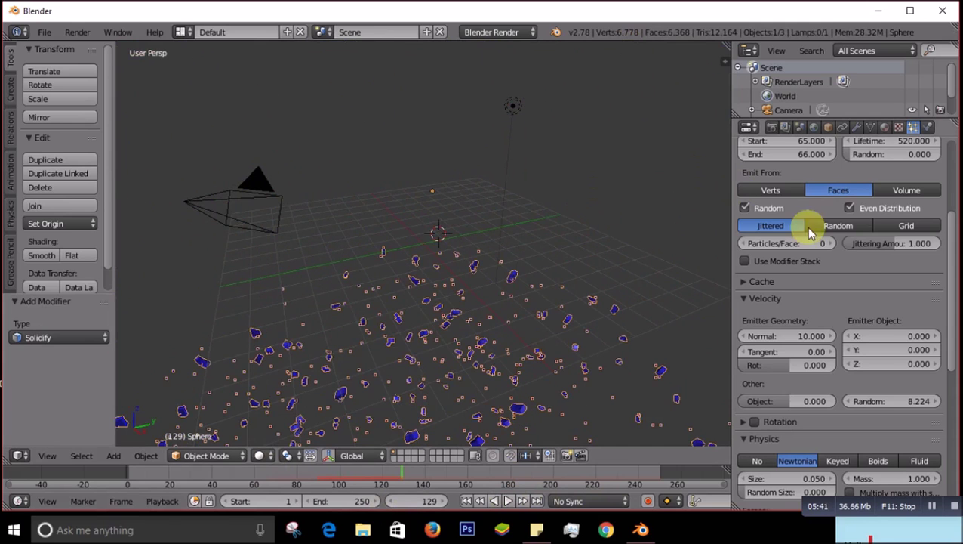
{"action": "left_click", "coordinate": [507, 501]}
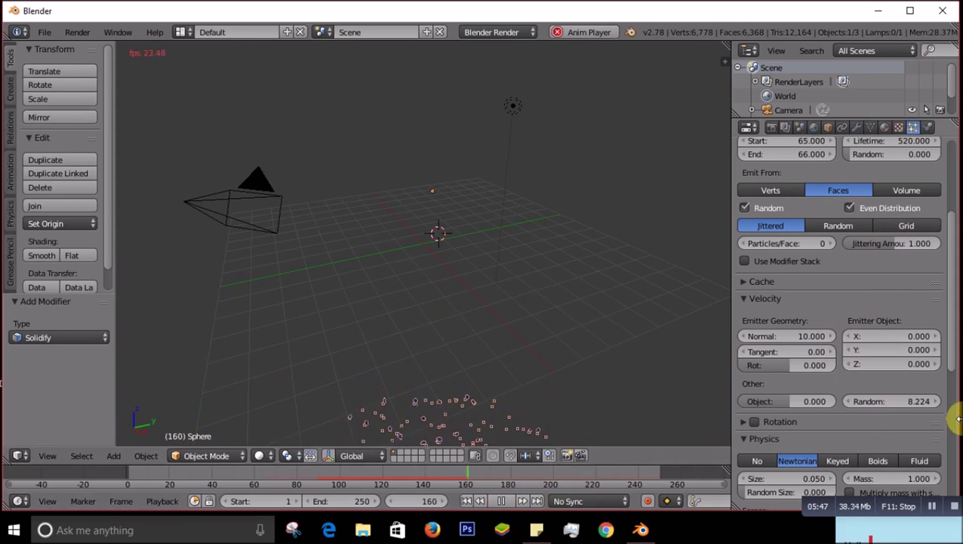
Switch the particle physics type to Fluid and watch the replayed explosion from other angles.
{"action": "left_click", "coordinate": [918, 462]}
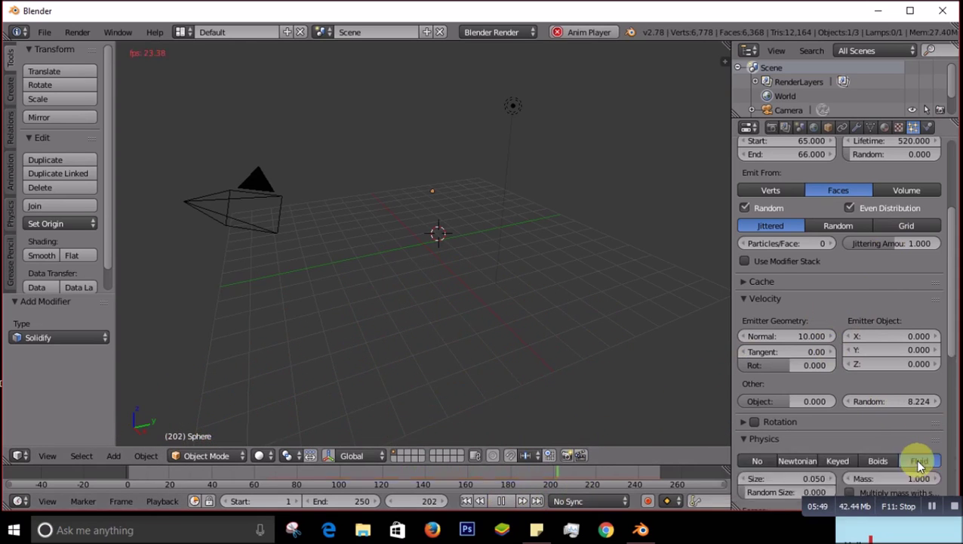
{"action": "left_click_drag", "start_coordinate": [333, 482], "coordinate": [257, 481]}
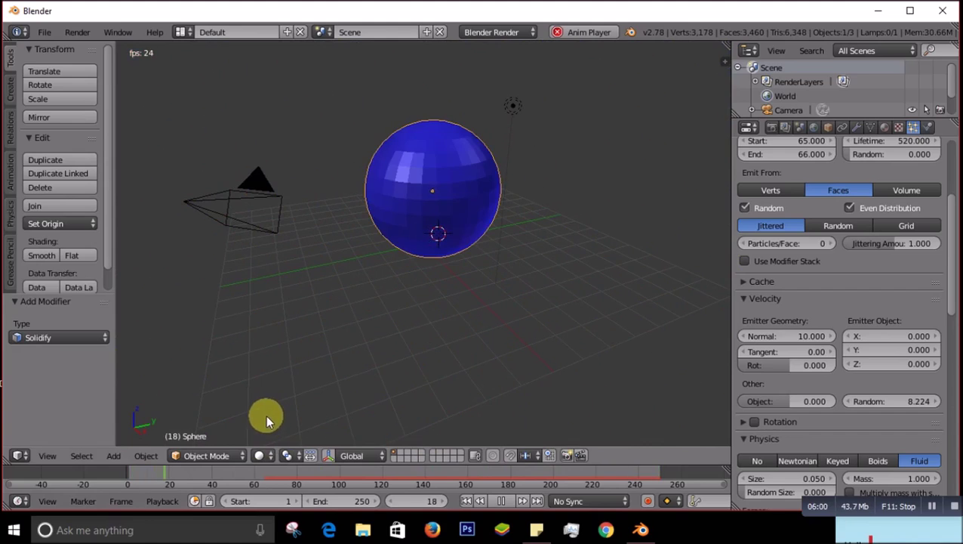
{"action": "middle_click_drag", "start_coordinate": [266, 413], "coordinate": [402, 381]}
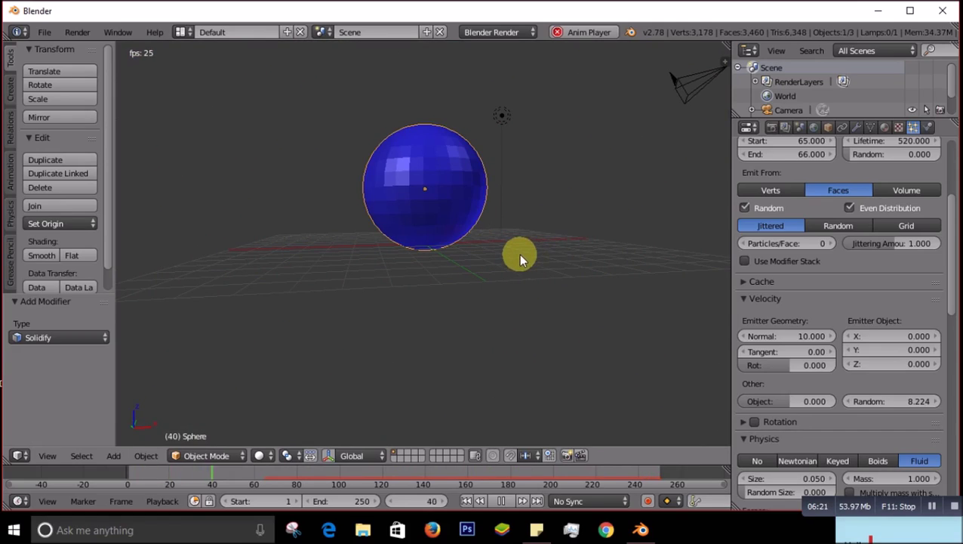
{"action": "middle_click_drag", "start_coordinate": [512, 286], "coordinate": [538, 385]}
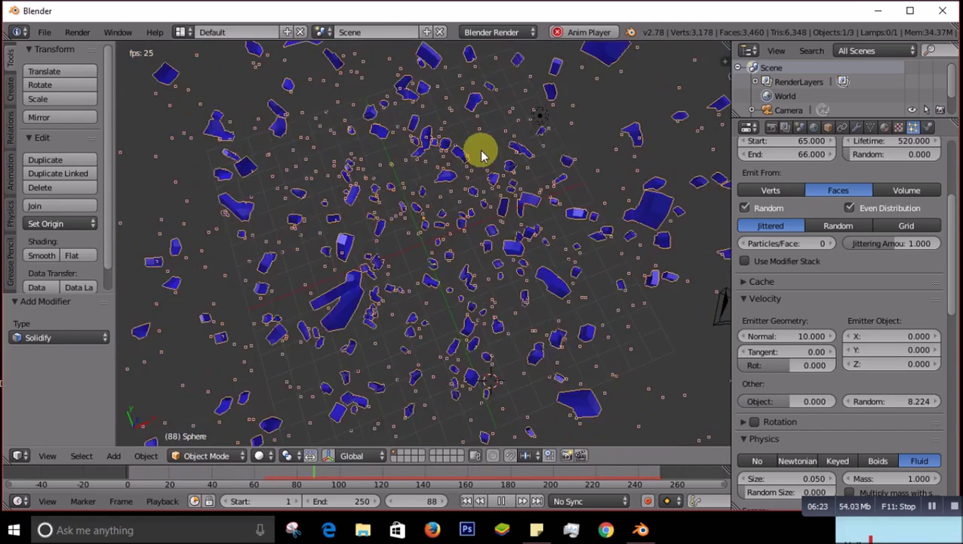